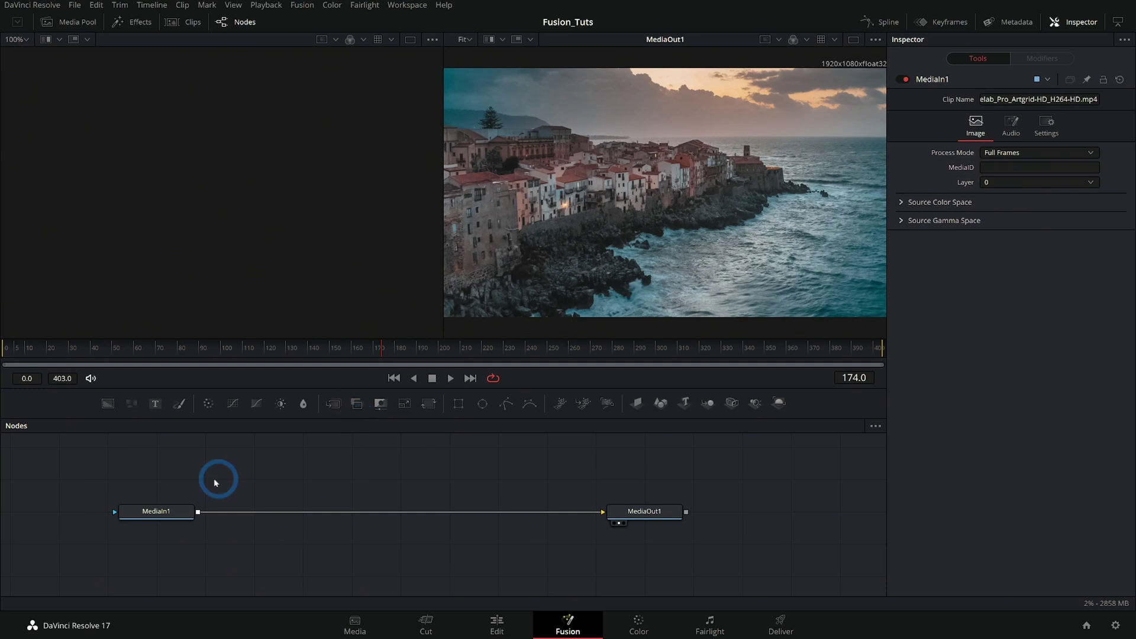
- Box-select the MediaIn1 and MediaOut1 nodes together in the Nodes panel
left_click_drag(201, 496, 734, 526)
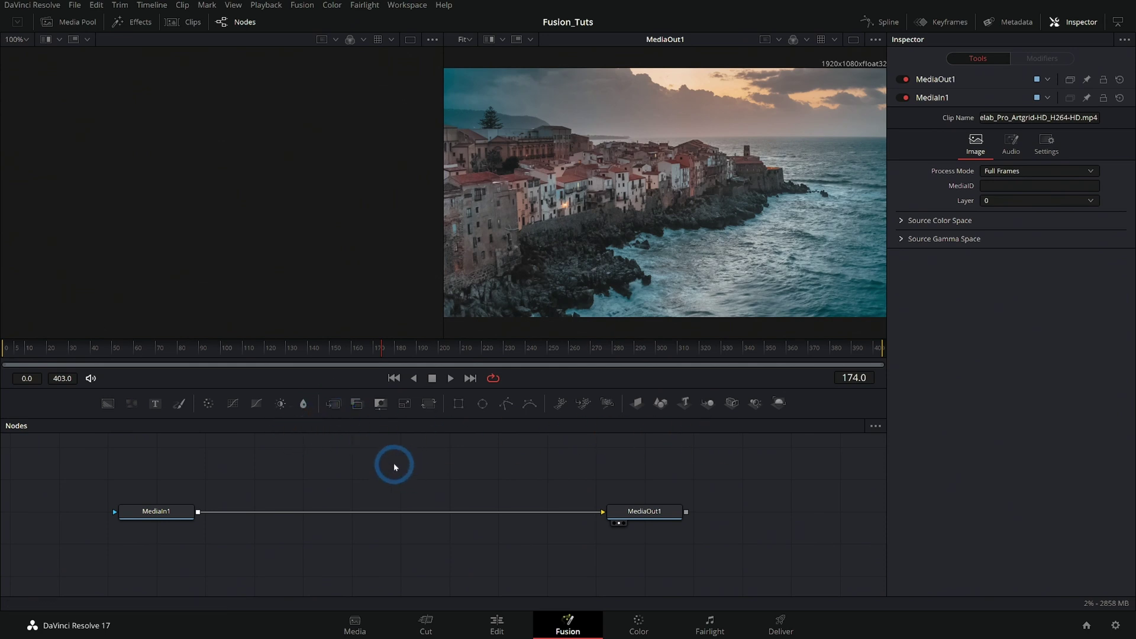
- Add a Text+ node reading WHEN, merge it over MediaIn1, and set its Size to 0.248
left_click(160, 409)
left_click_drag(281, 473, 198, 513)
left_click(305, 462)
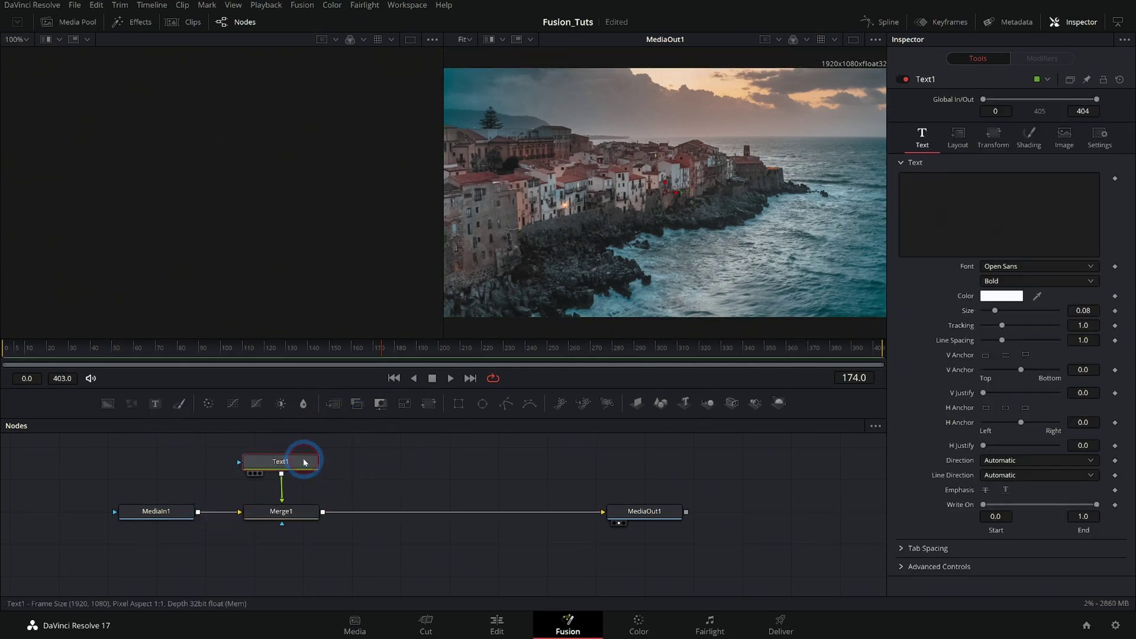
left_click_drag(1014, 311, 1023, 311)
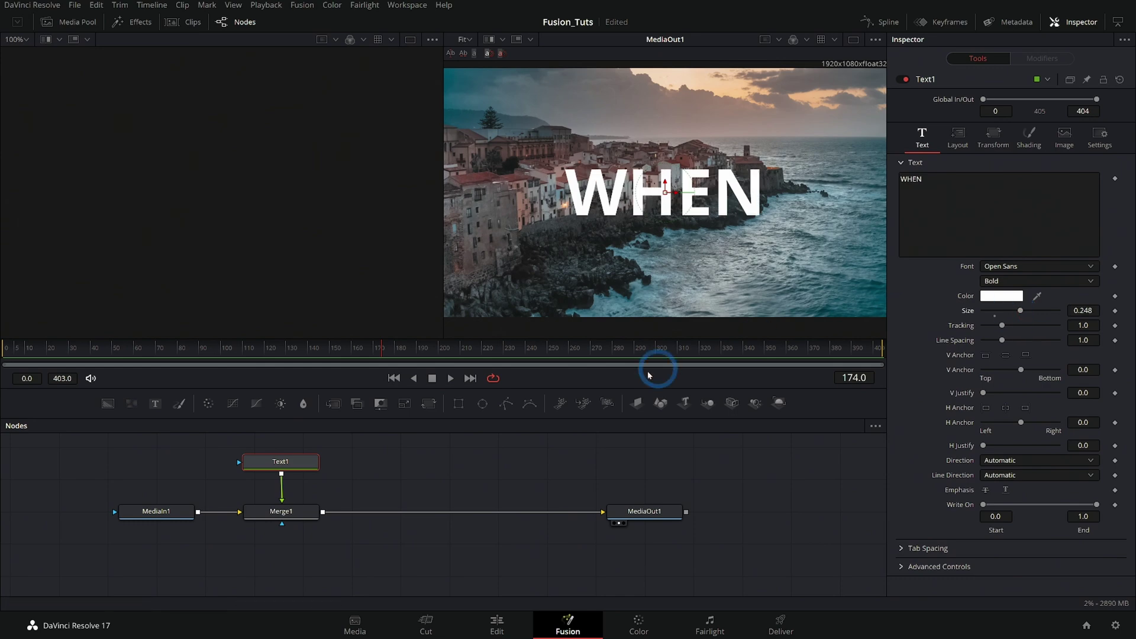
- Deselect Text1 and scrub through frames to preview the WHEN title over the clip
mouse_move(310, 347)
left_mouse_down()
mouse_move(284, 347)
mouse_move(303, 349)
left_mouse_up()
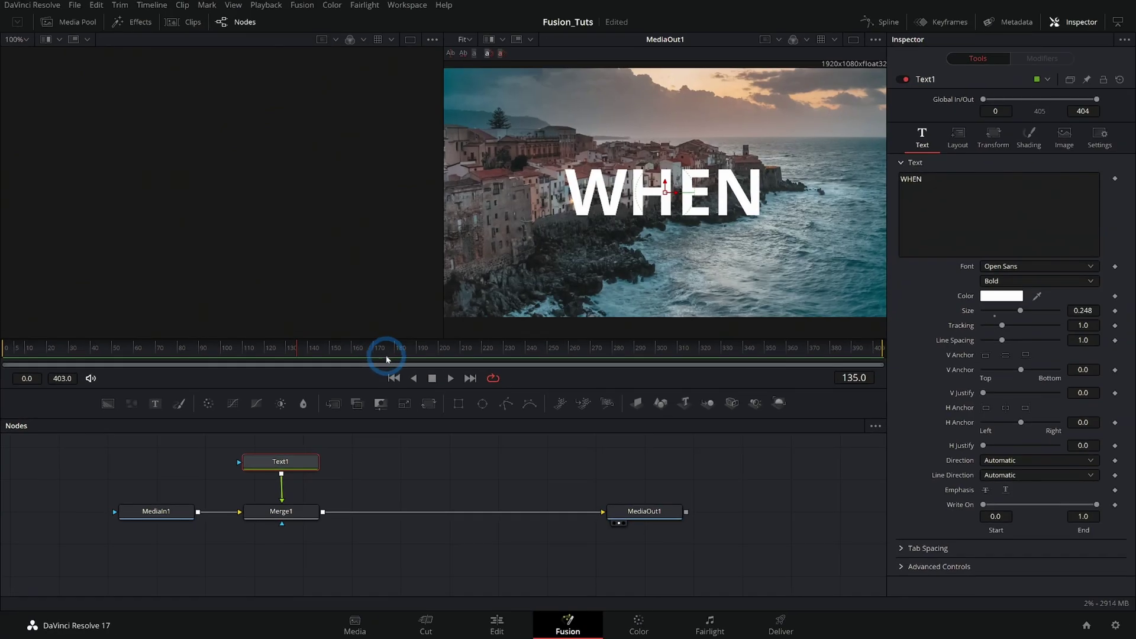
left_click(463, 445)
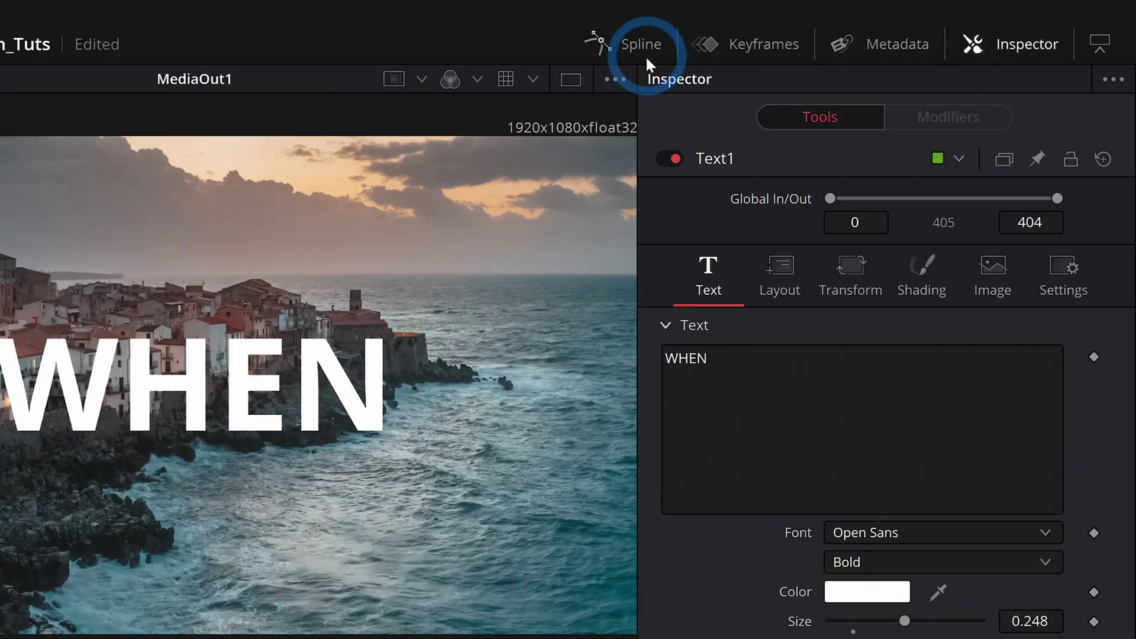
left_click(96, 402)
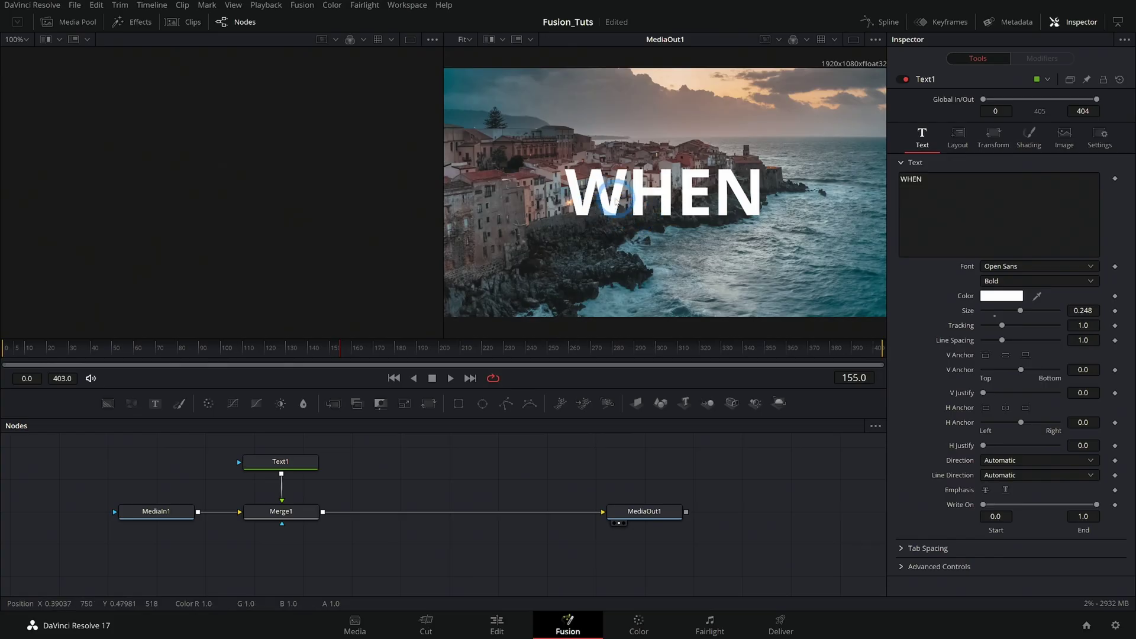
left_click(360, 416)
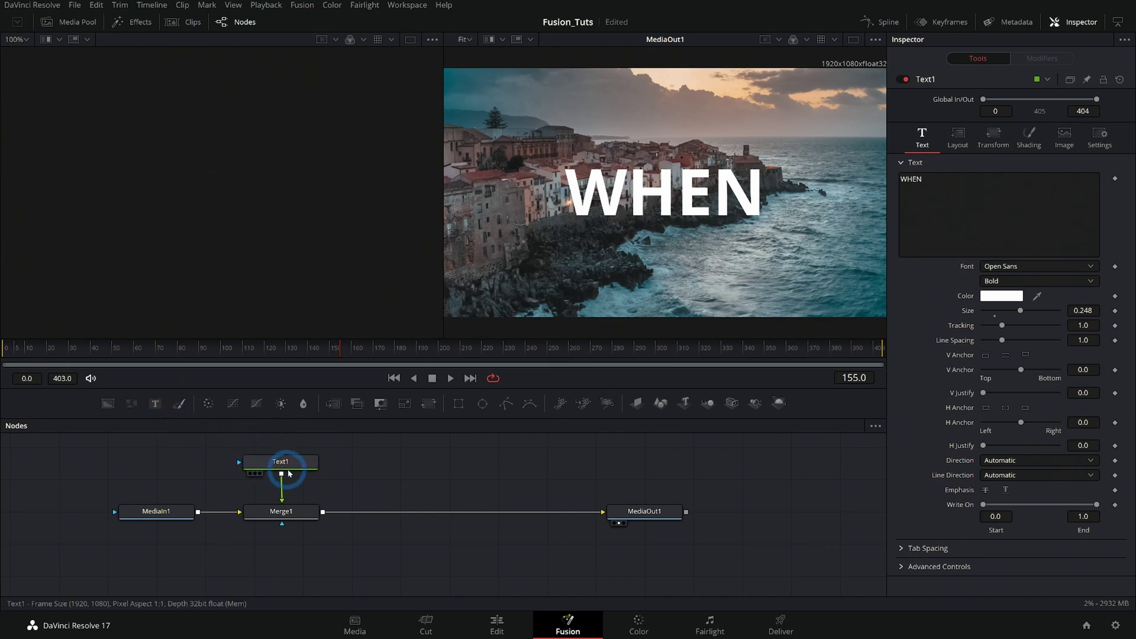
left_click_drag(332, 349, 534, 364)
- Preview to the last frame 404, show MediaIn1's settings, then return to frame 195
left_click_drag(733, 355, 849, 354)
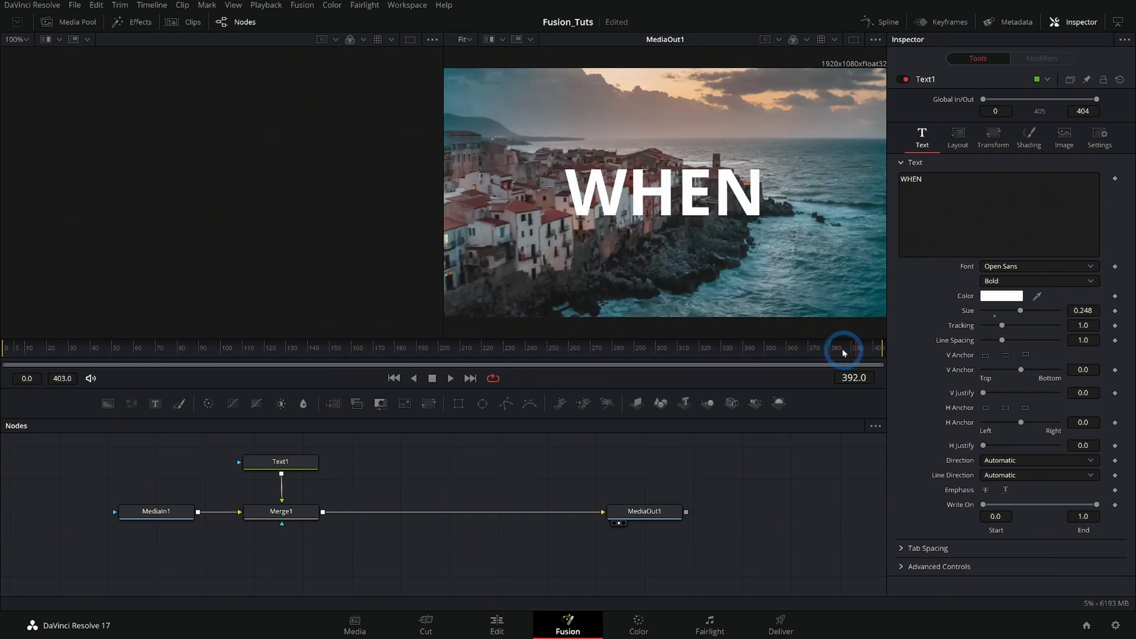
left_click(155, 511)
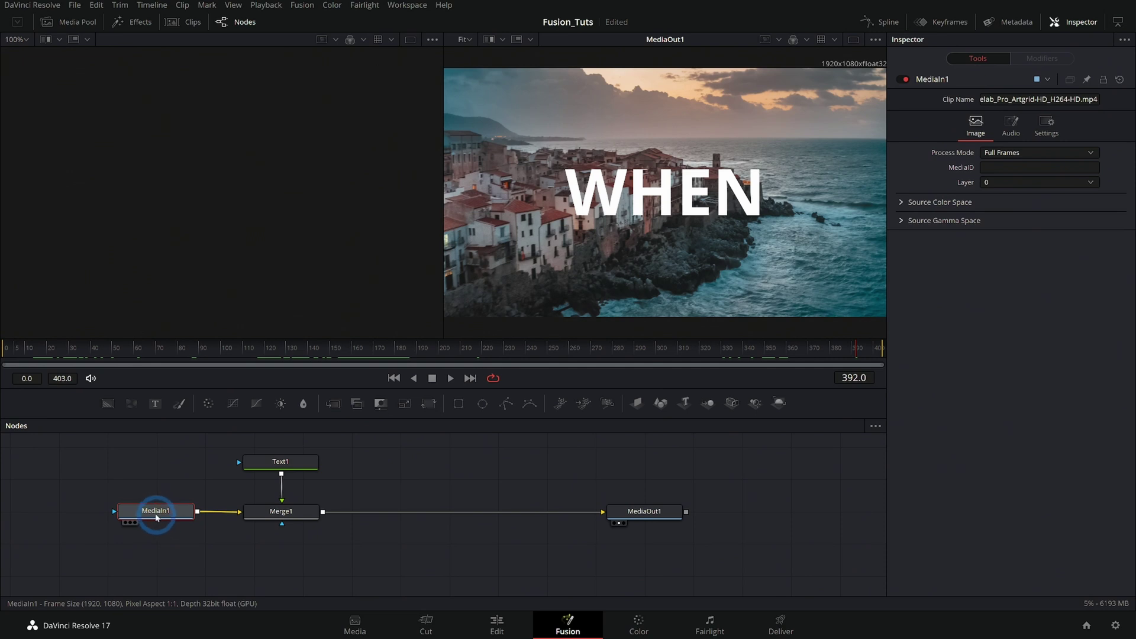
left_click(859, 356)
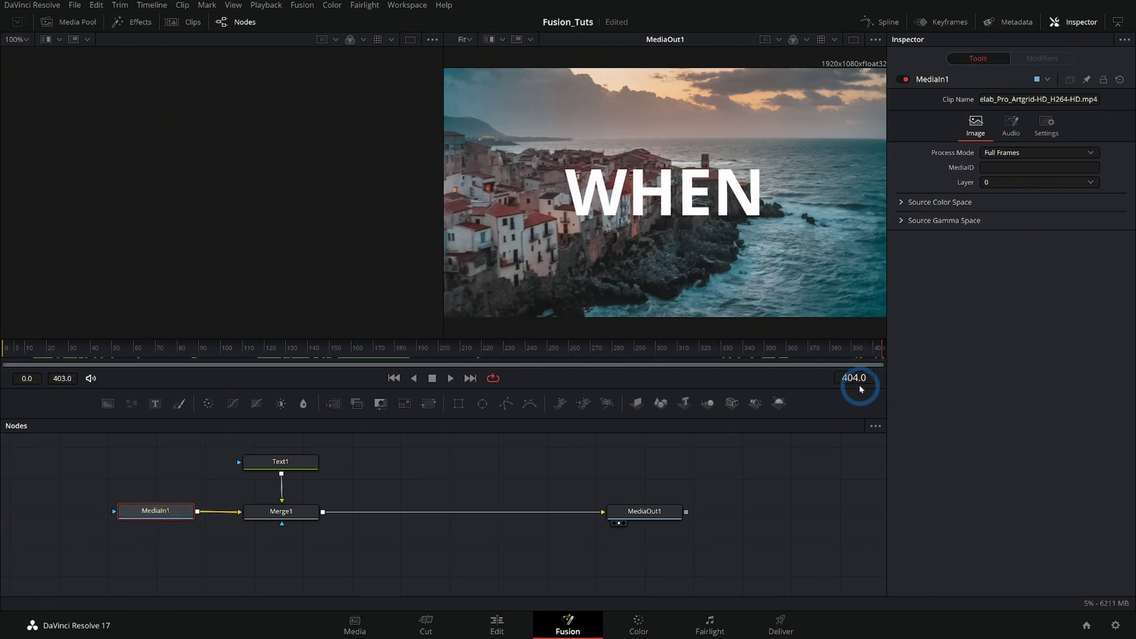
left_click_drag(844, 347, 426, 348)
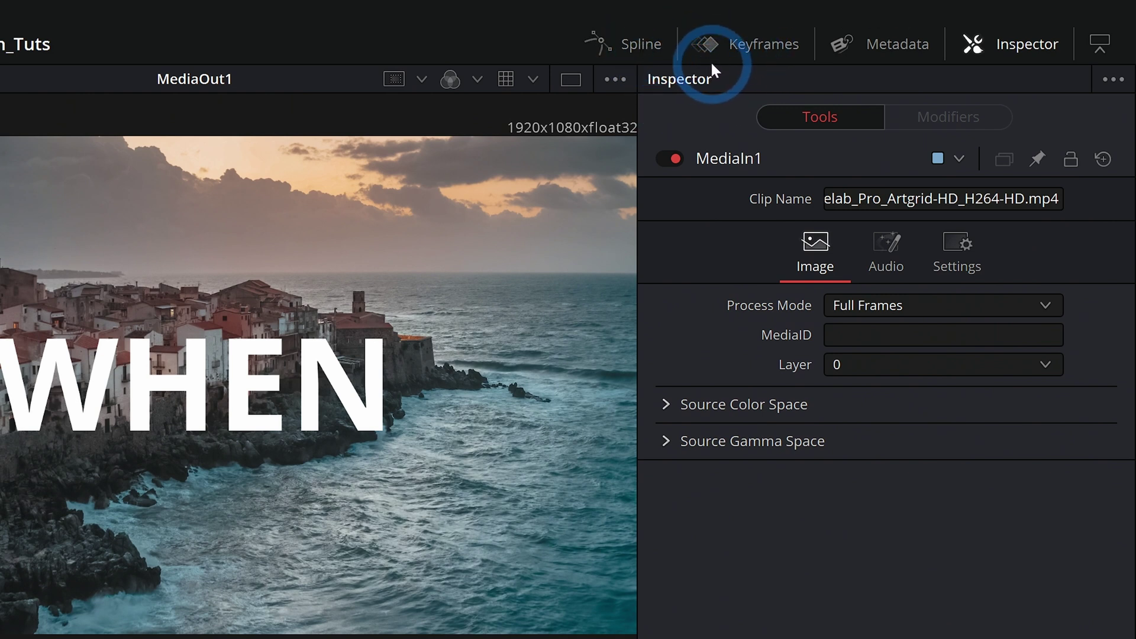
- In the Keyframes timeline, try shifting and trimming the Text1 bar, then undo the change
left_click(734, 47)
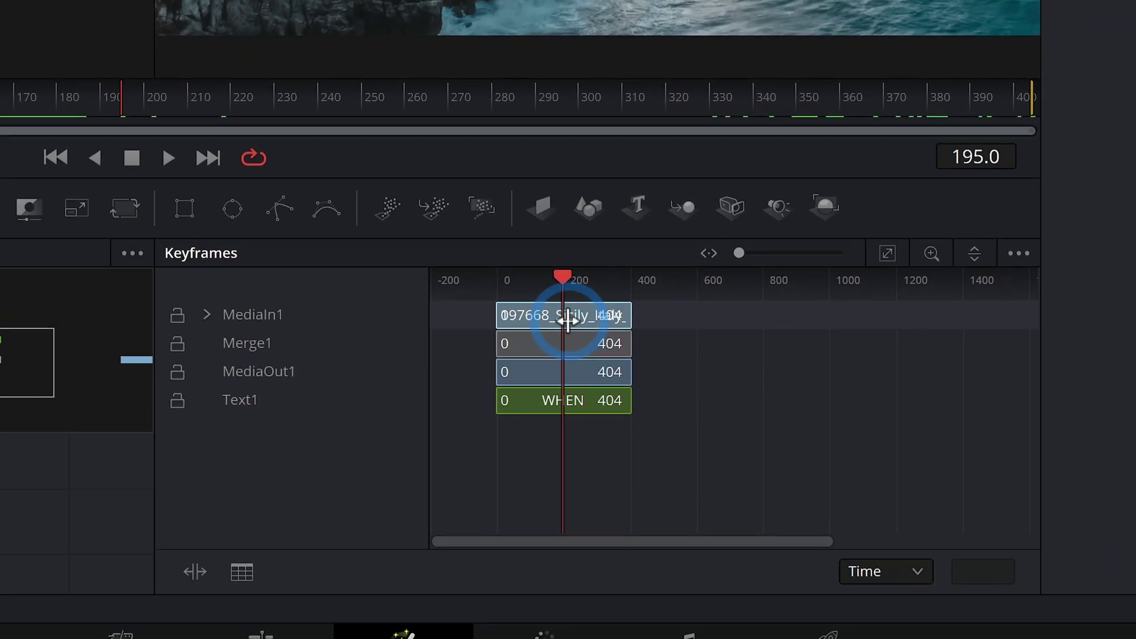
left_click_drag(580, 390, 616, 393)
mouse_move(568, 364)
left_mouse_down()
mouse_move(527, 361)
mouse_move(558, 360)
left_mouse_up()
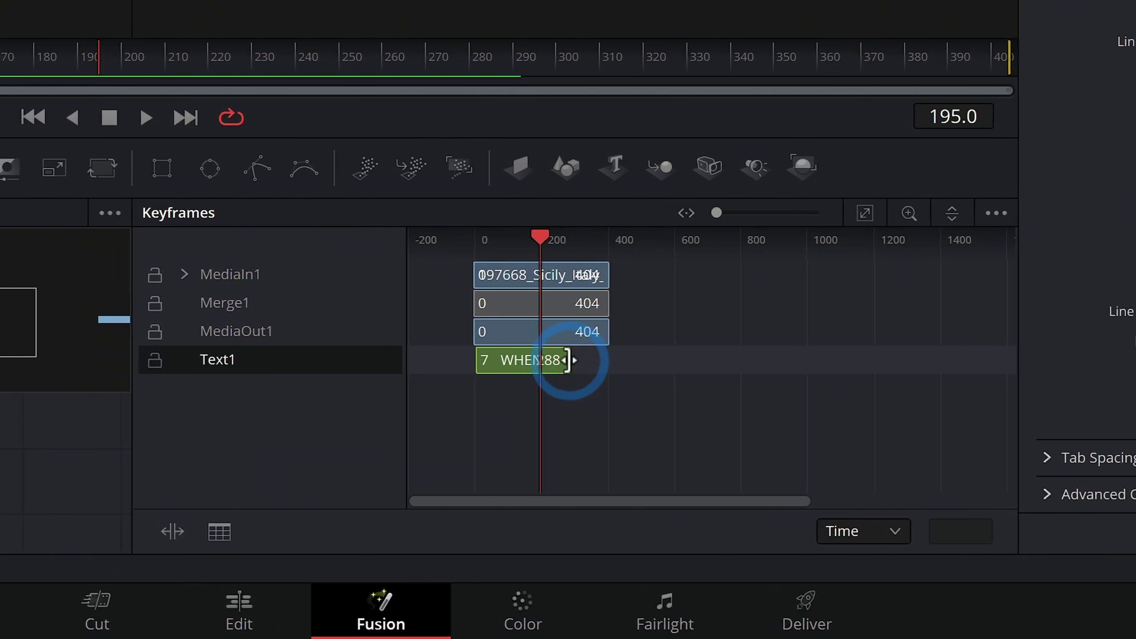
key("ctrl+z")
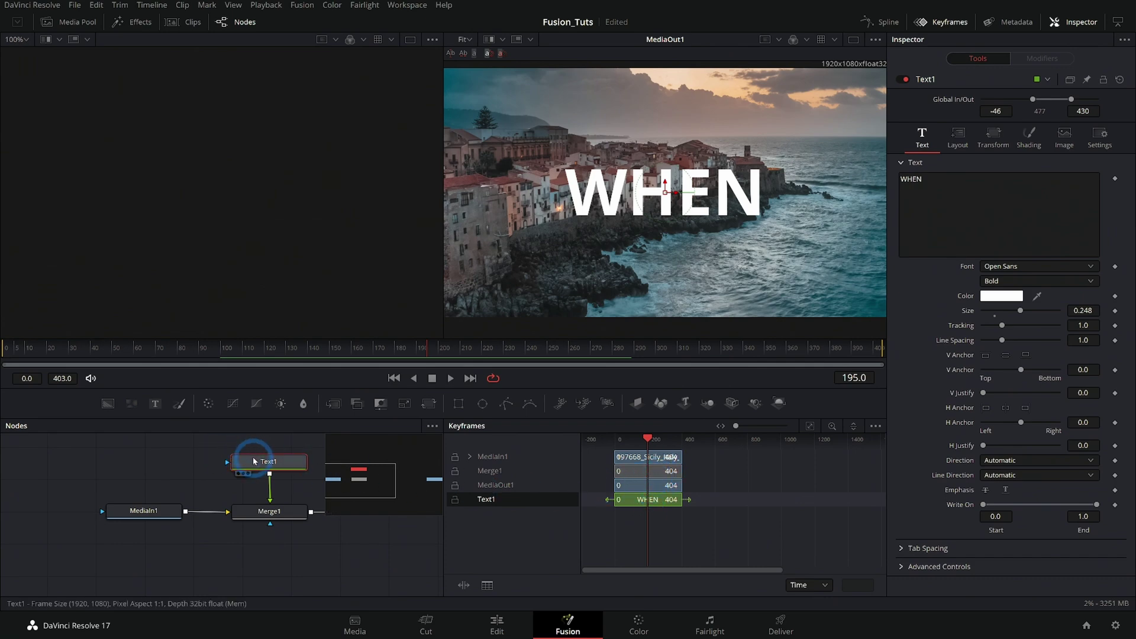
- Keyframe the WHEN Size at 0 on frame 0, shift that keyframe later, and move near frame 180
left_click_drag(95, 357, 6, 355)
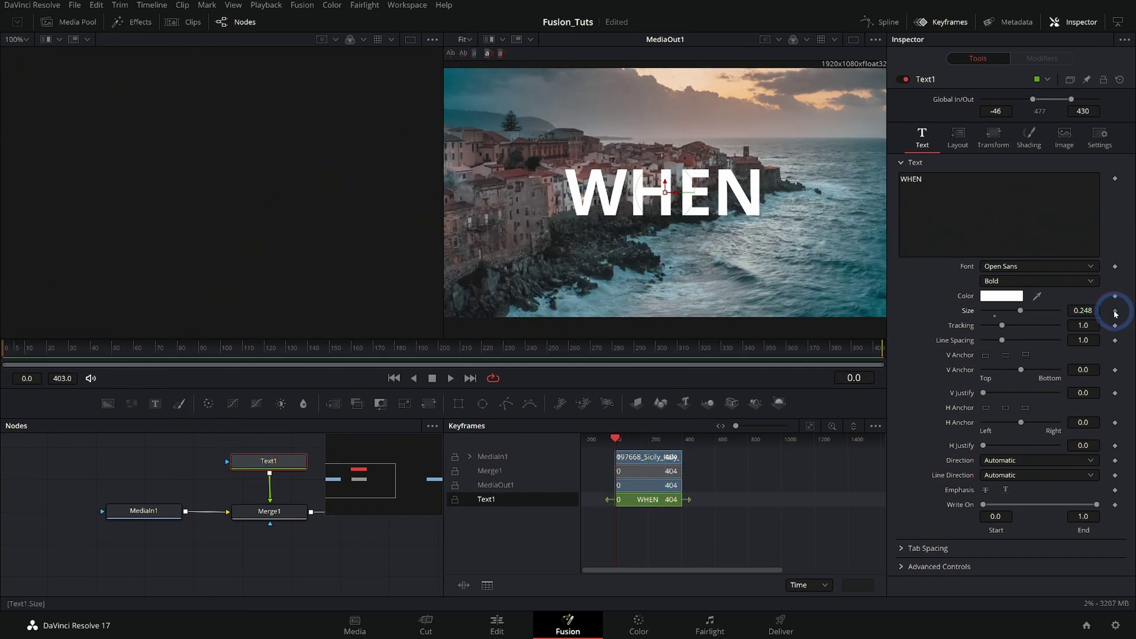
left_click_drag(999, 313, 983, 312)
left_click_drag(91, 348, 131, 347)
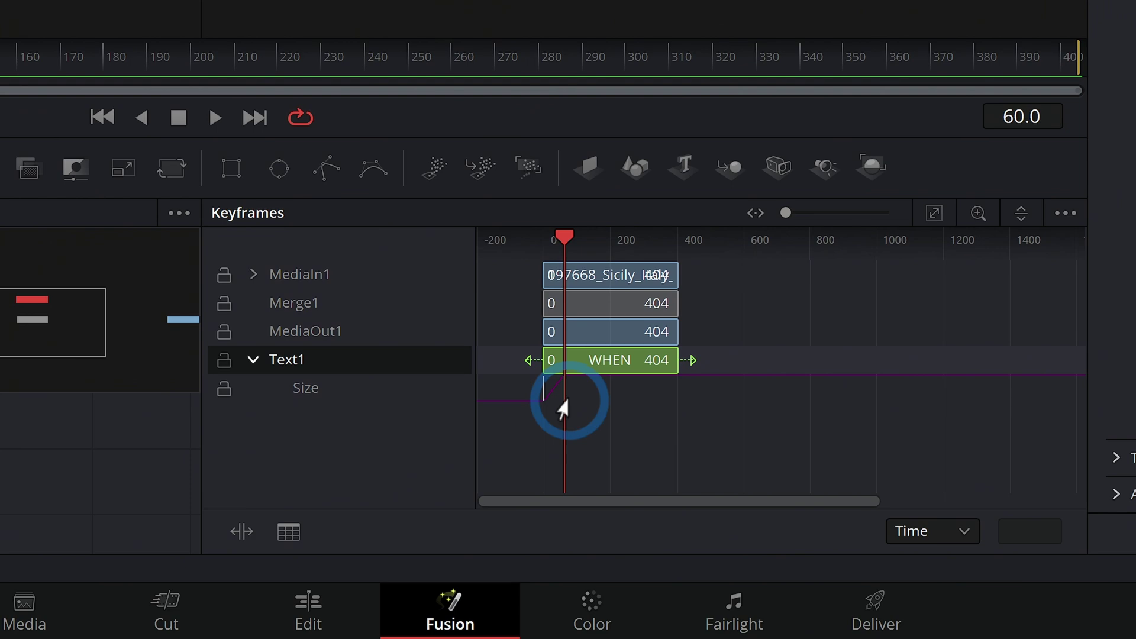
left_click_drag(561, 401, 524, 385)
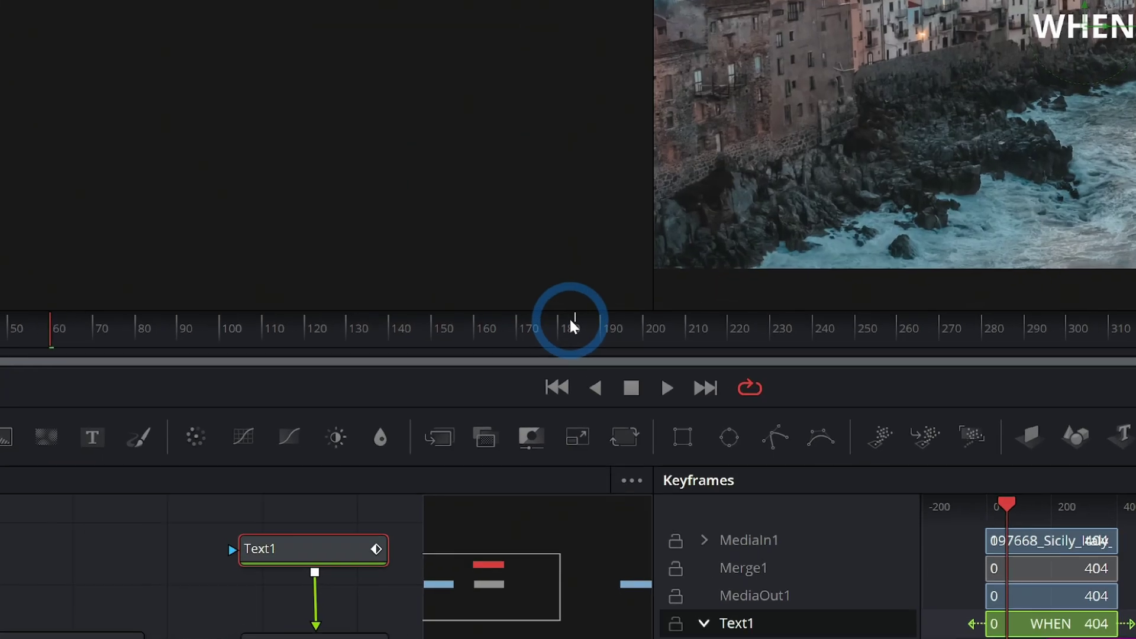
left_click(402, 346)
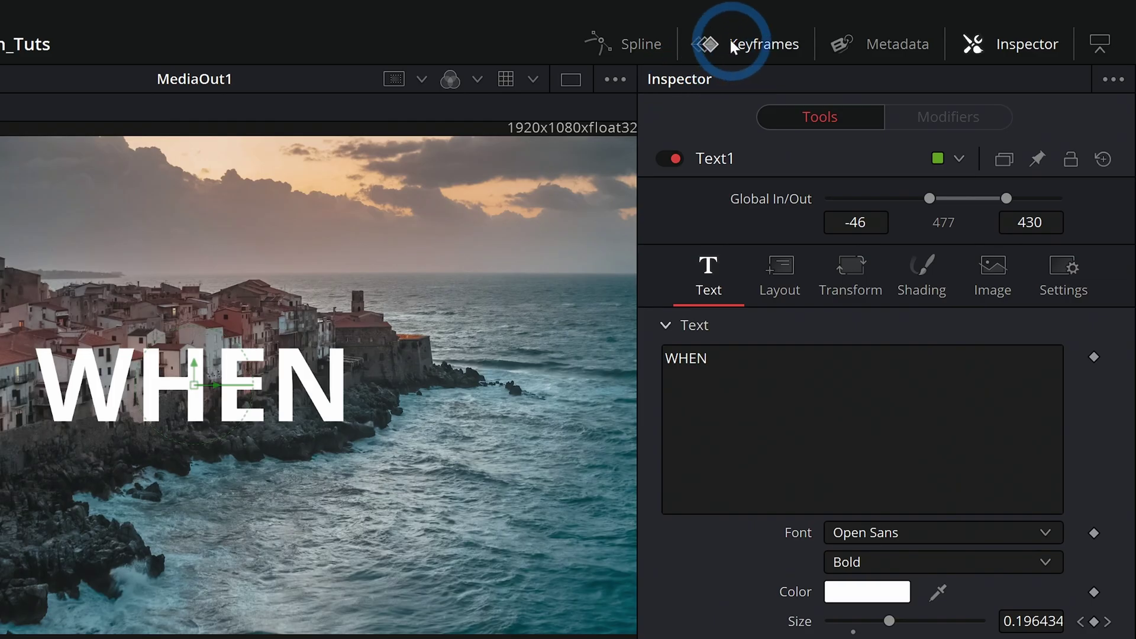
- Show the Text1 Size curve in the Spline editor, zoomed to fit
left_click(941, 24)
left_click(874, 25)
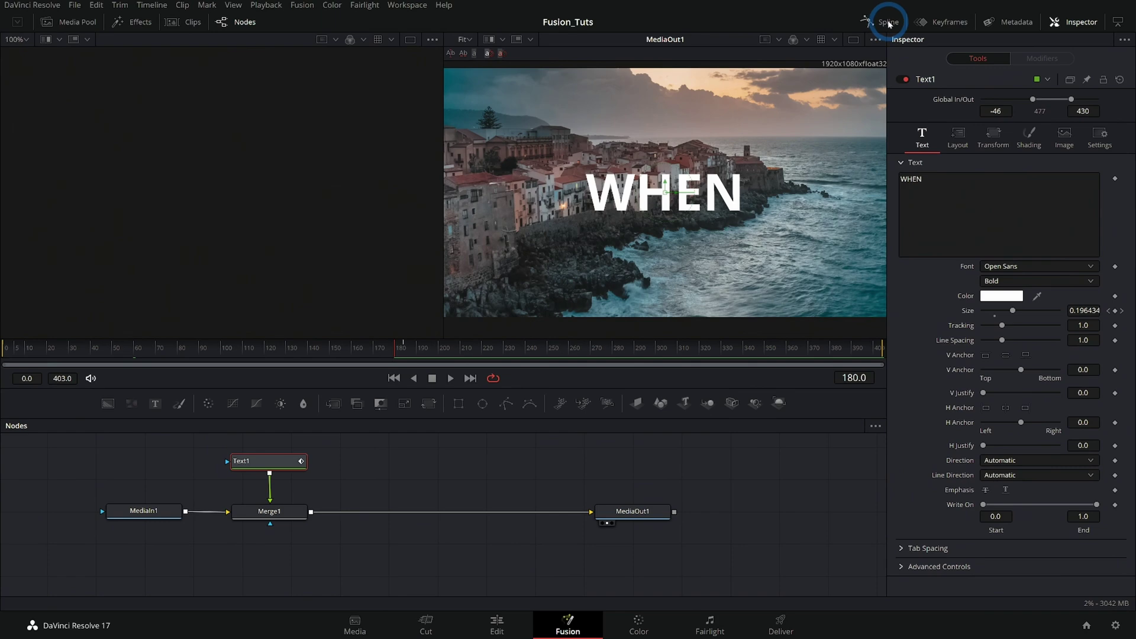
left_click(579, 490)
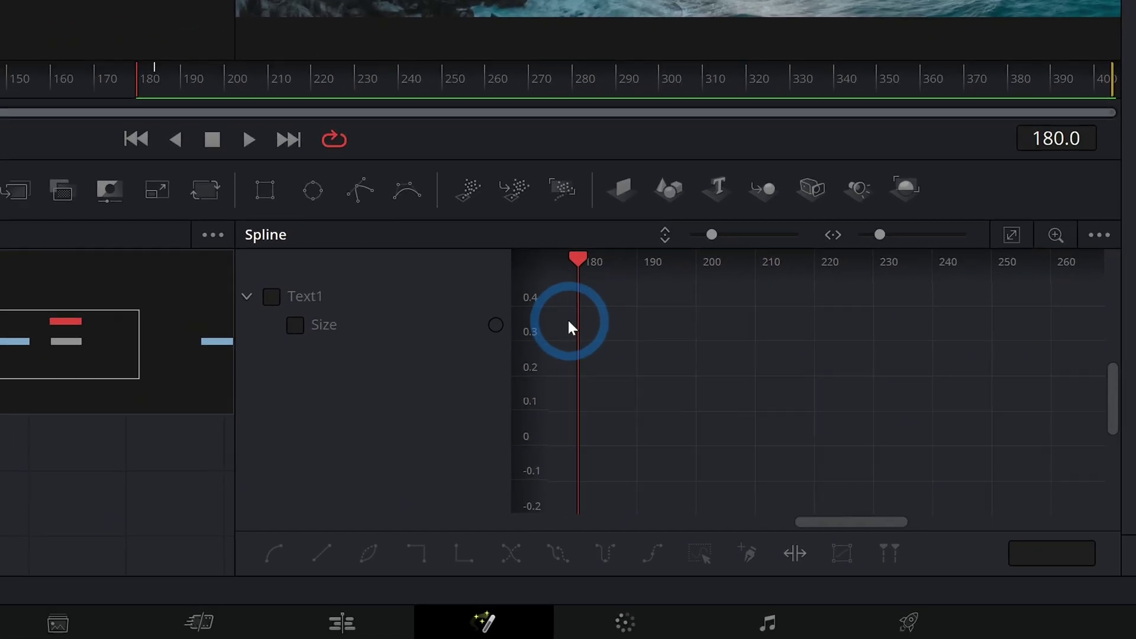
left_click(552, 312)
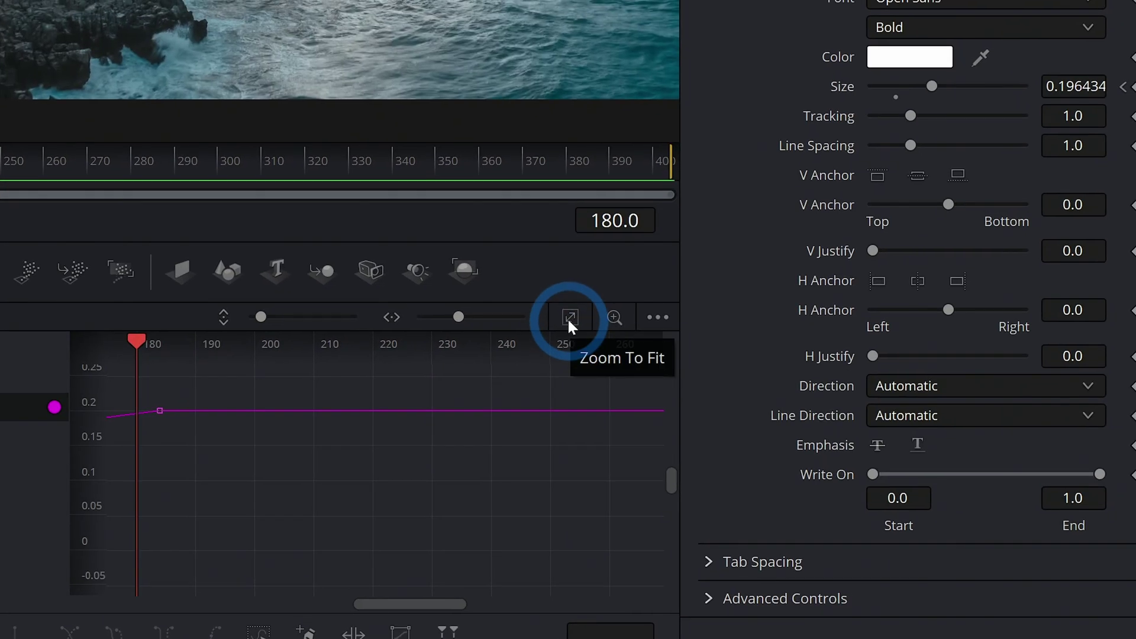
left_click(569, 319)
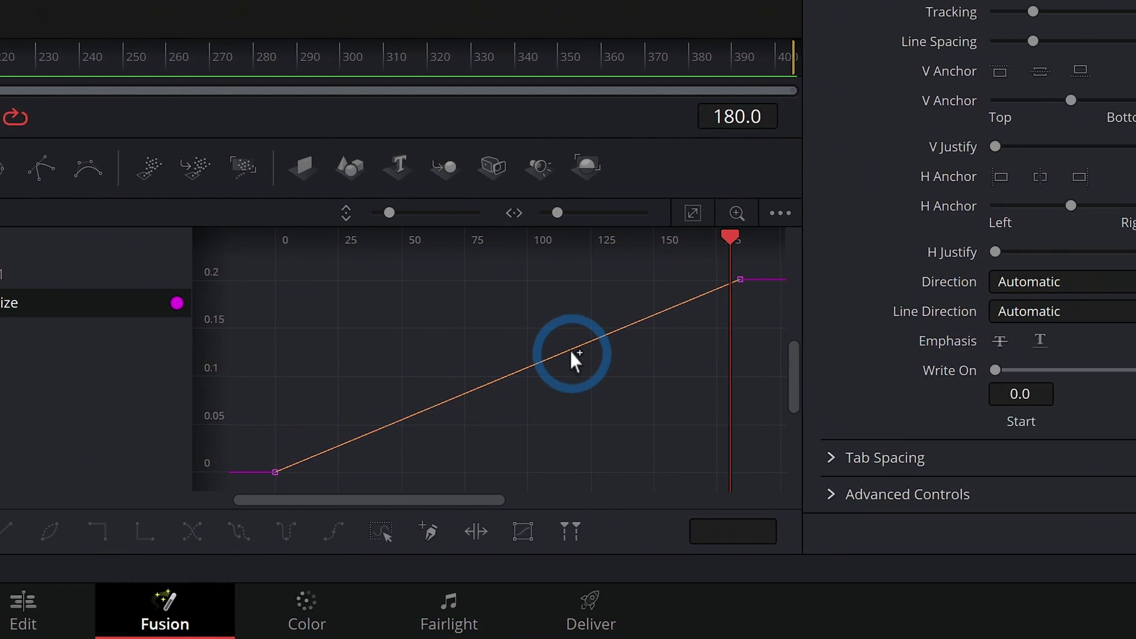
- Drag the start and end keyframes' Bézier handles to ease the Size curve, nudging the end to 0.204
left_click(332, 472)
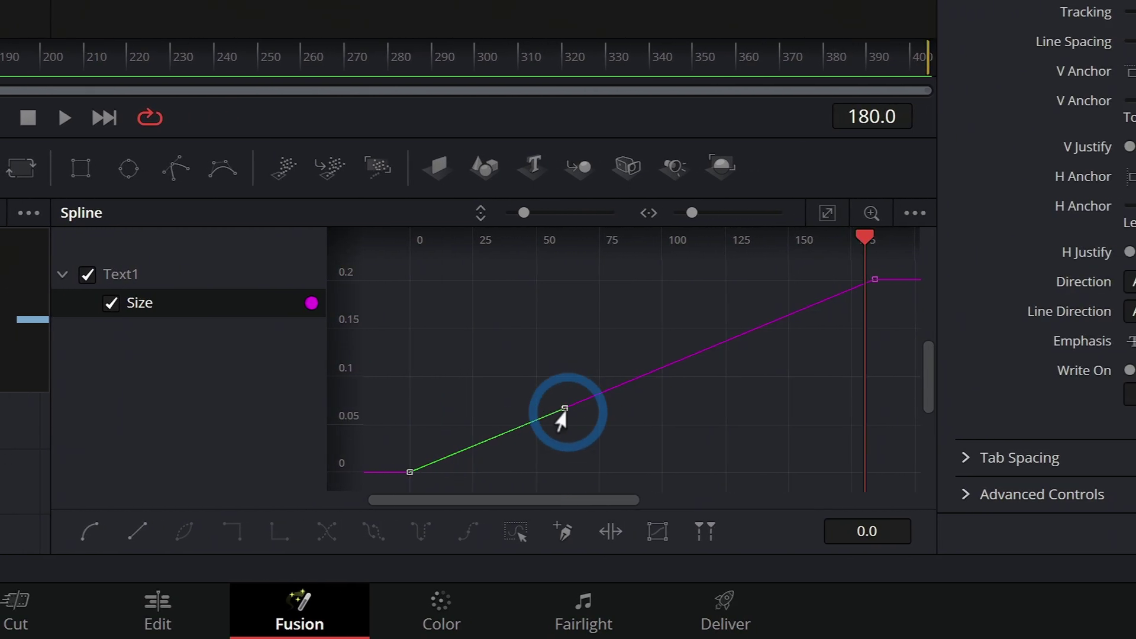
left_click_drag(681, 410, 626, 472)
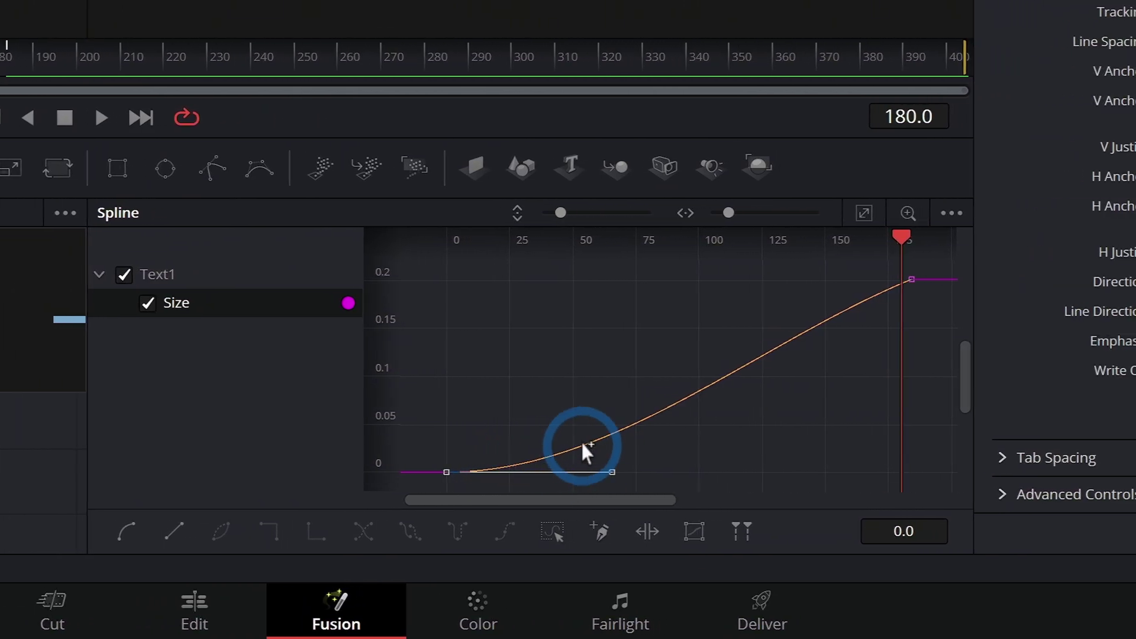
left_click(912, 279)
left_click_drag(904, 279, 705, 280)
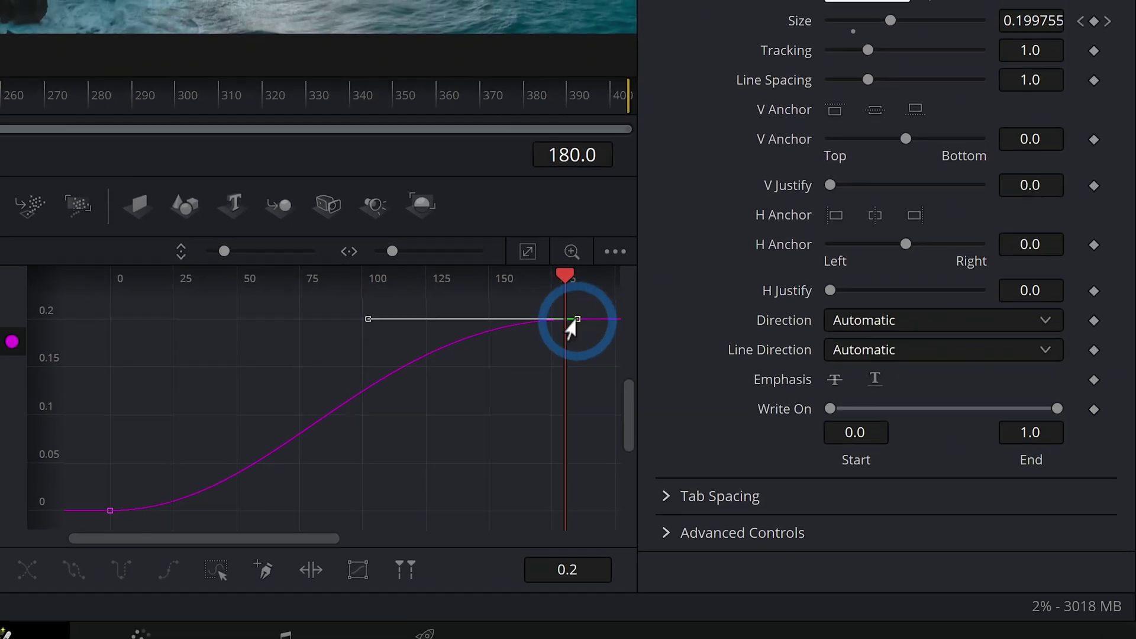
mouse_move(568, 322)
left_mouse_down()
mouse_move(436, 314)
mouse_move(653, 337)
mouse_move(558, 325)
mouse_move(637, 341)
mouse_move(594, 323)
mouse_move(589, 336)
mouse_move(500, 328)
mouse_move(554, 328)
left_mouse_up()
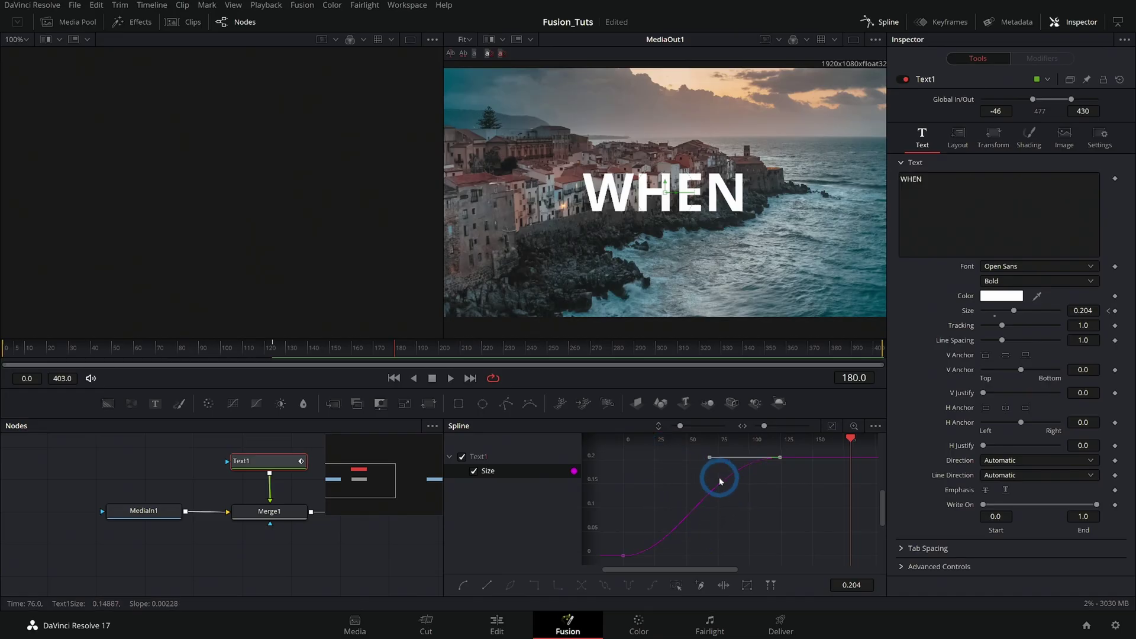
- In the Keyframes timeline, select Text1's Size row and move its last keyframe to frame 180
left_click(942, 21)
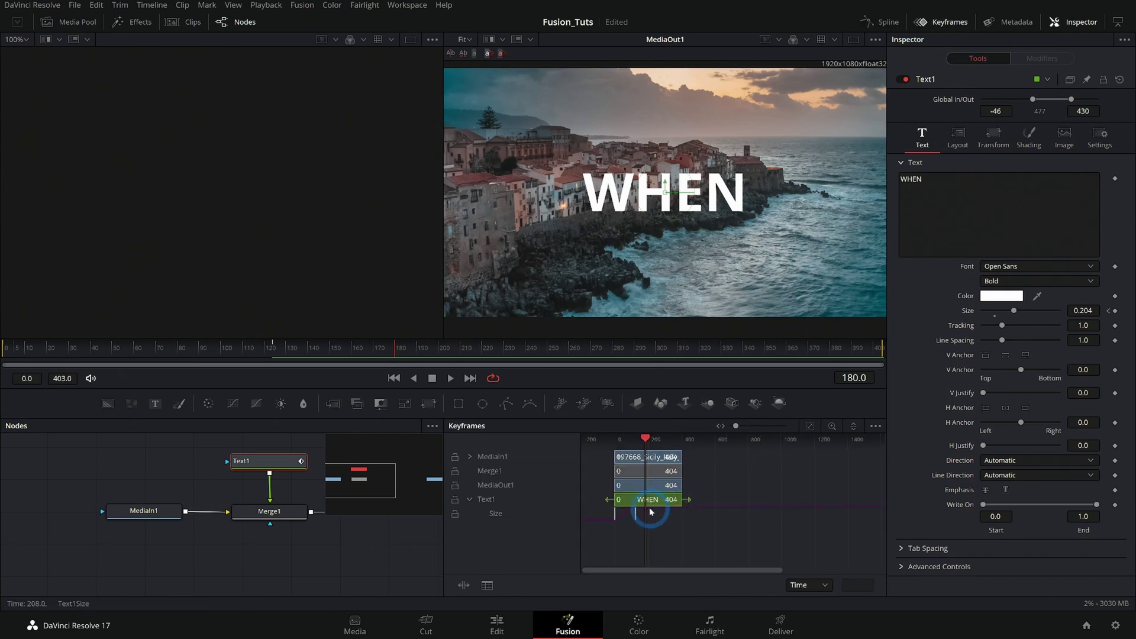
left_click(516, 515)
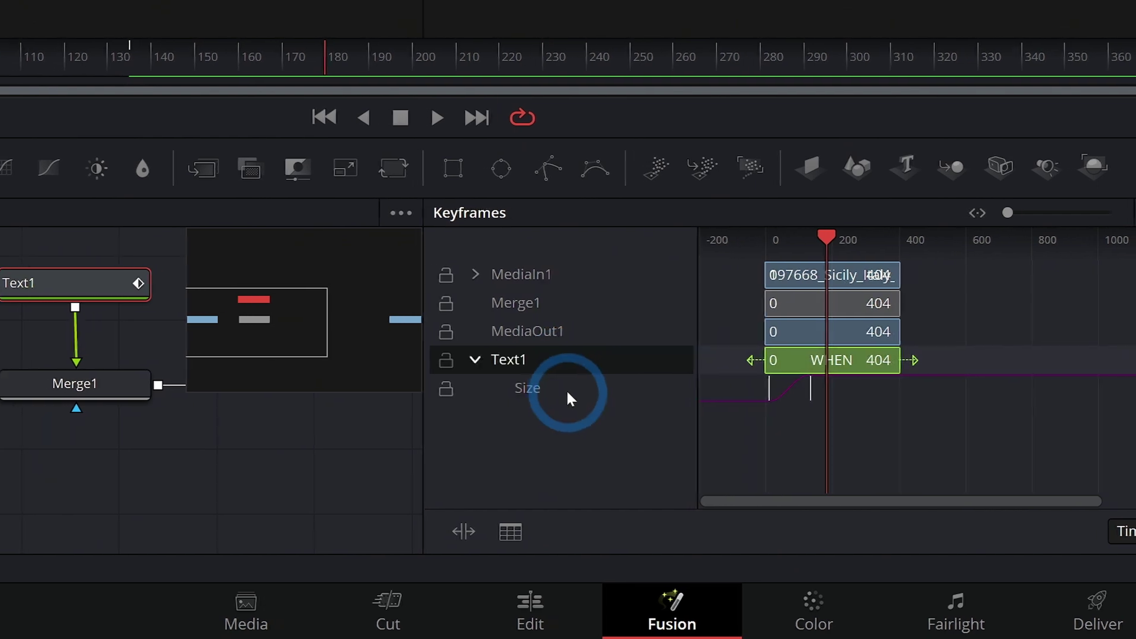
left_click_drag(810, 389, 843, 390)
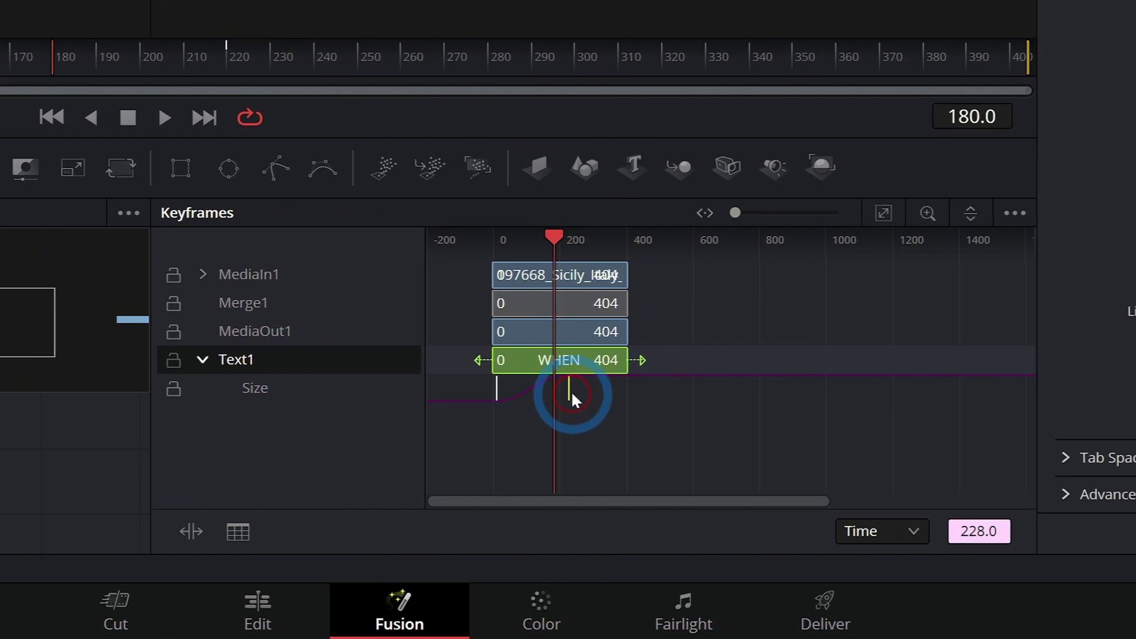
mouse_move(573, 400)
left_mouse_down()
mouse_move(545, 399)
mouse_move(555, 400)
left_mouse_up()
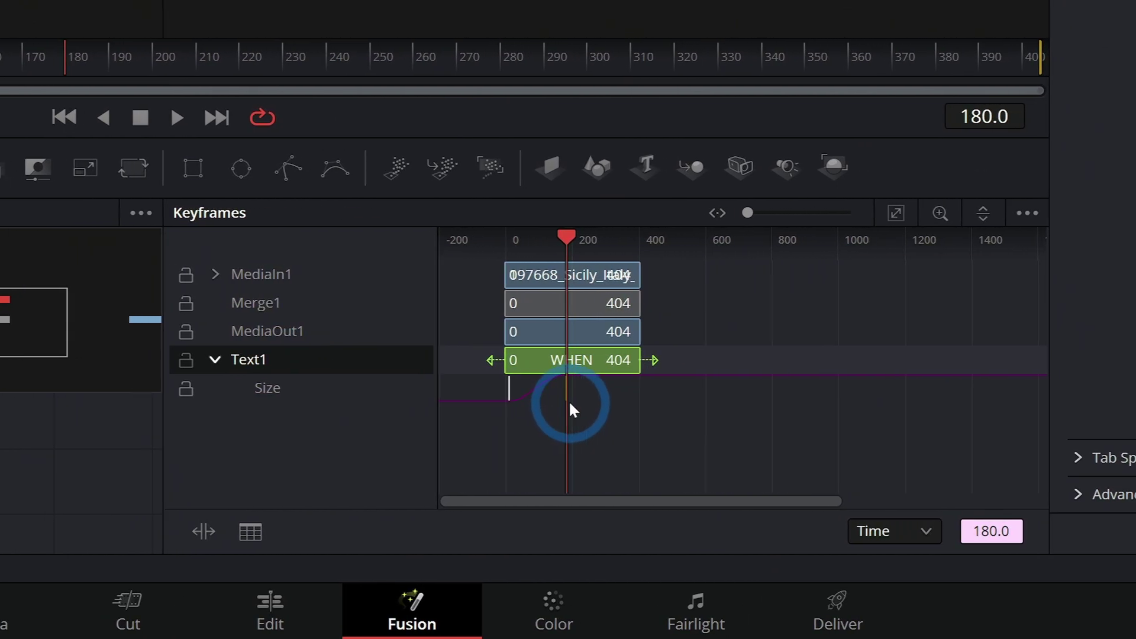